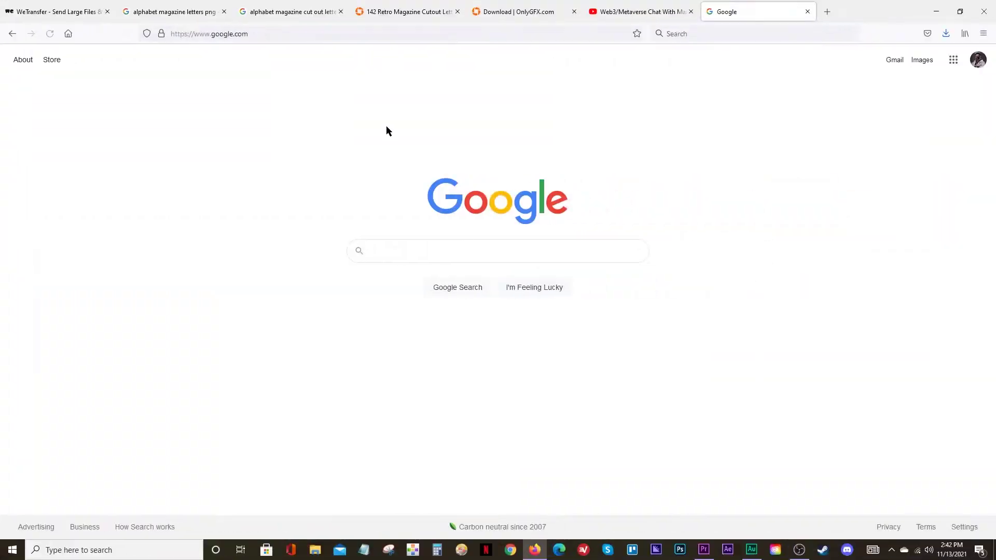
# Search Google Images for 'alphabet magazine cut out letters png'.
pyautogui.click(388, 250)
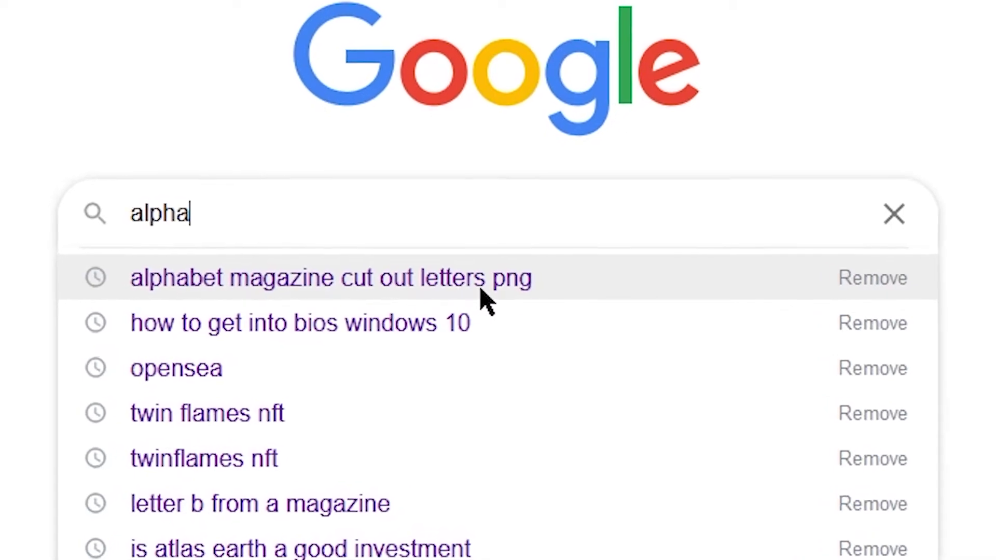
pyautogui.press('Escape')
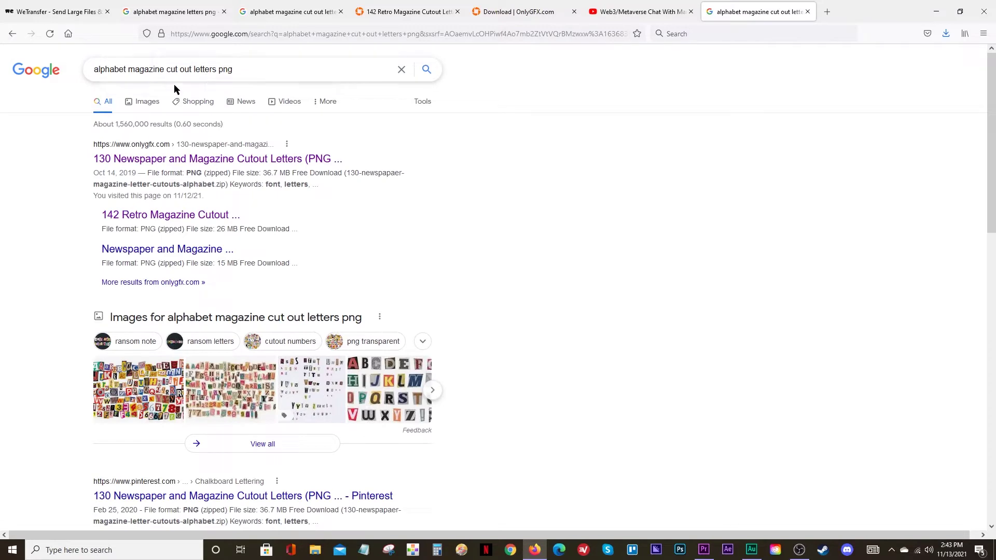
pyautogui.click(148, 102)
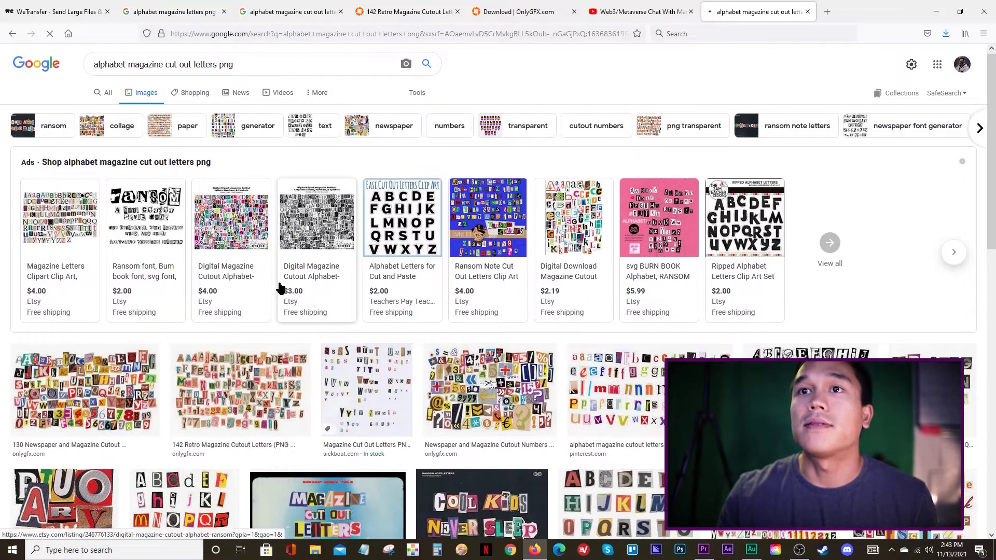
pyautogui.scroll(-3, 280, 287)
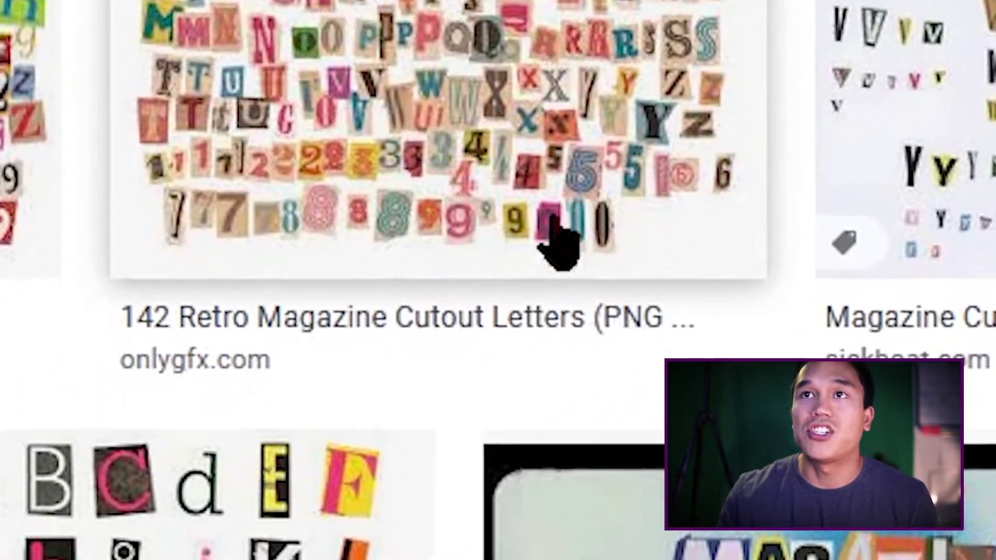
# Open the OnlyGFX 142 Retro Magazine Cutout Letters page and download its free PNG zip.
pyautogui.click(550, 215)
pyautogui.click(726, 175)
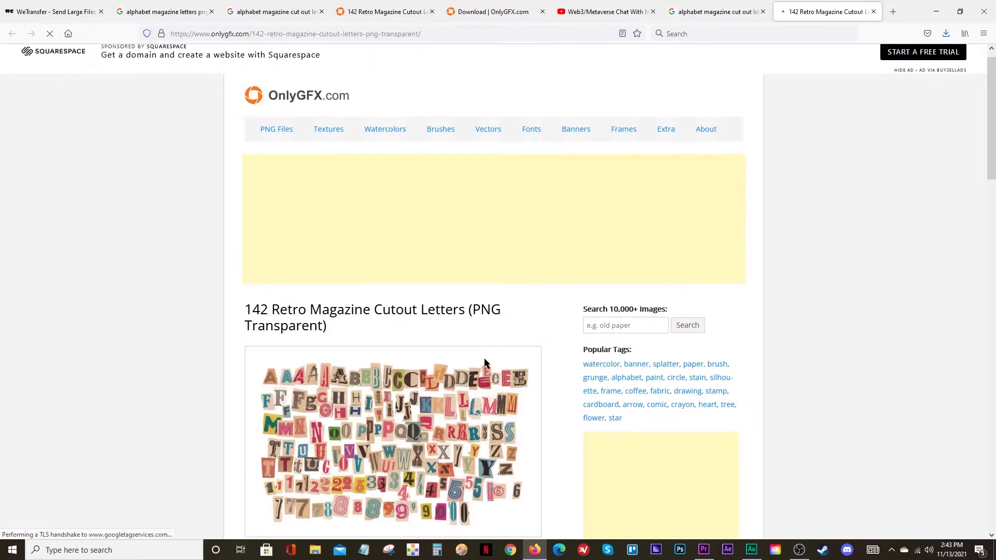
pyautogui.scroll(-8, 484, 362)
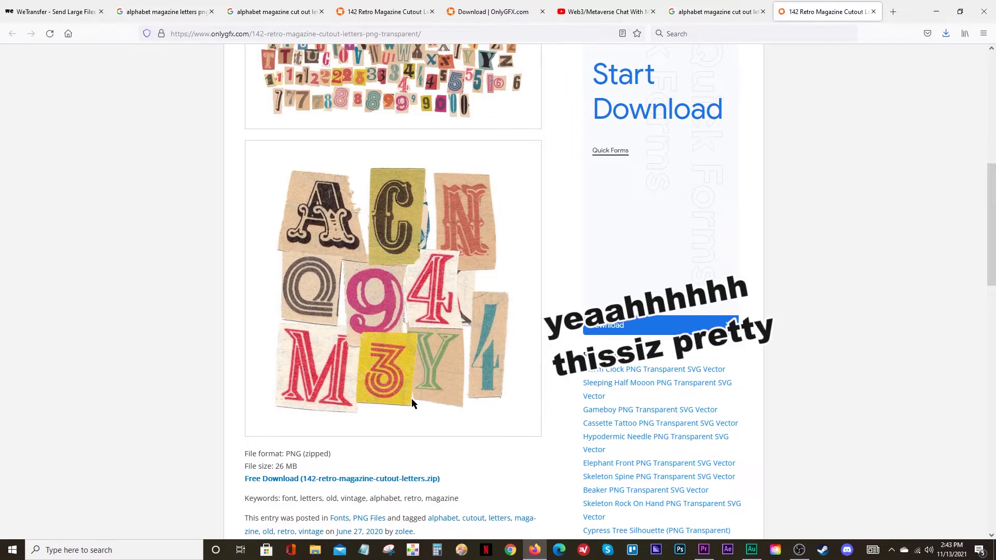
pyautogui.scroll(-2, 412, 399)
pyautogui.click(286, 304)
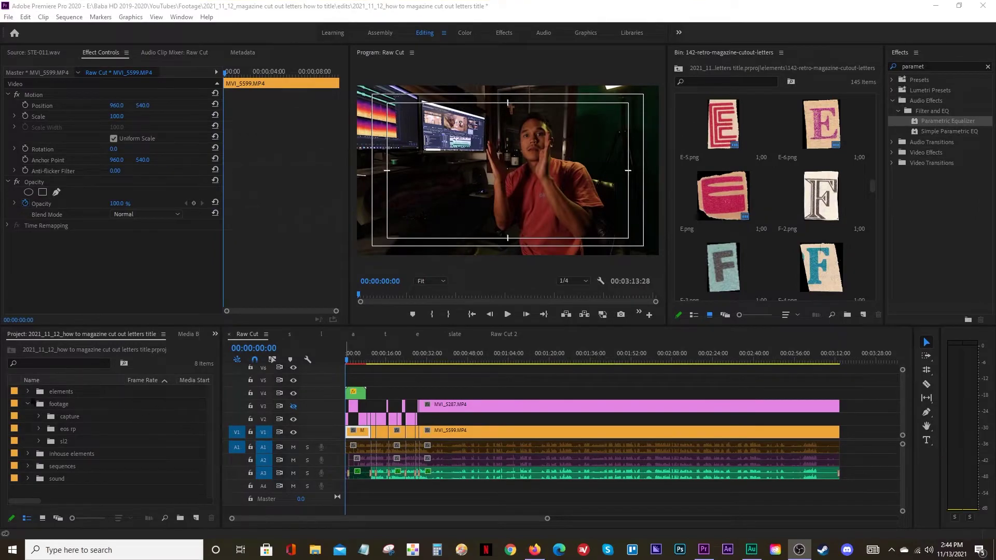
# Open the magazine cutout letters bin as a docked panel beside the Program monitor in Icon View.
pyautogui.click(27, 392)
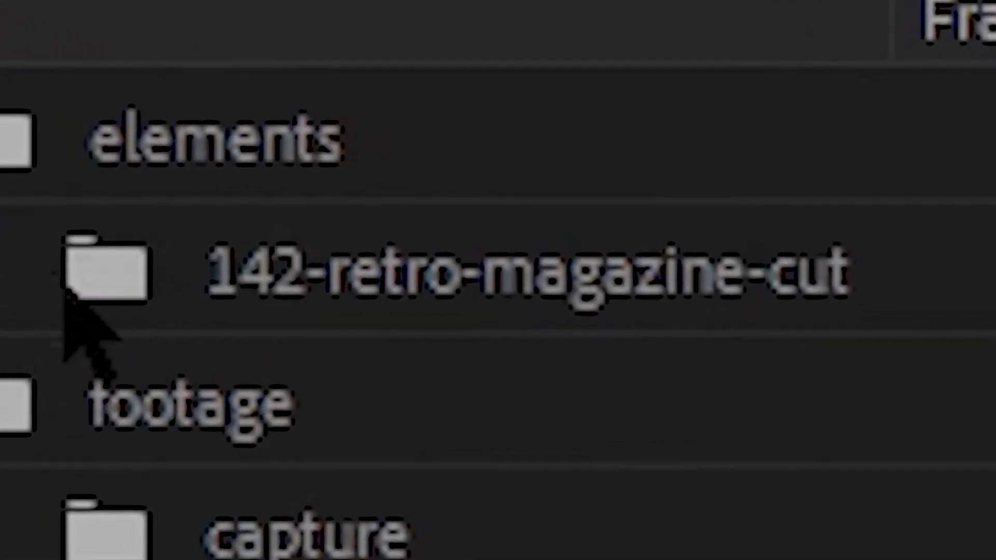
pyautogui.click(72, 311)
pyautogui.doubleClick(50, 405)
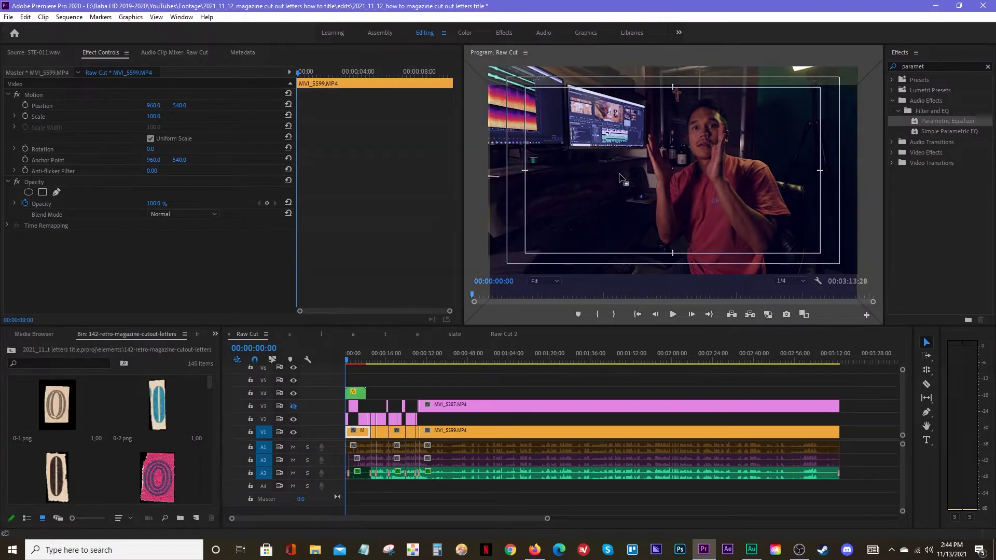
pyautogui.moveTo(863, 139); pyautogui.dragTo(871, 137)
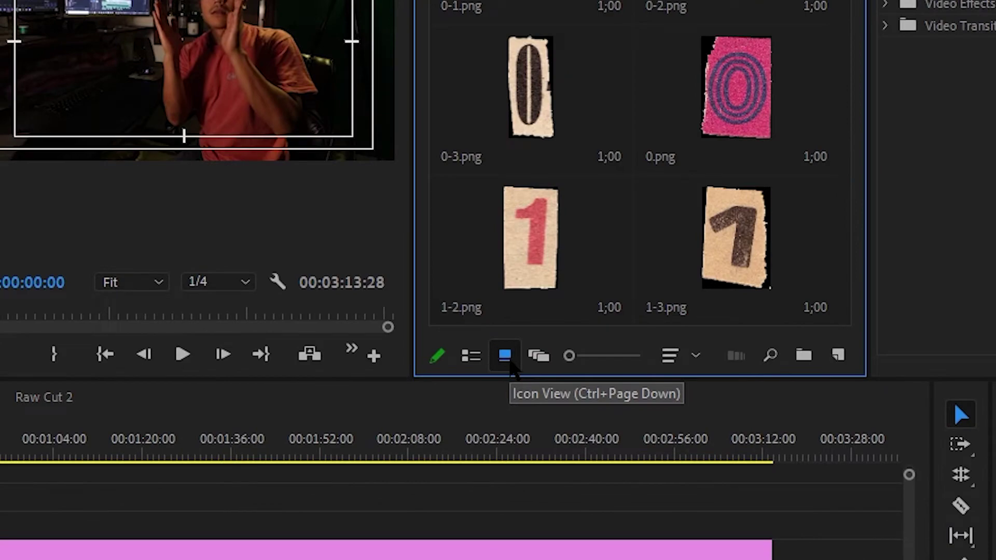
pyautogui.click(483, 361)
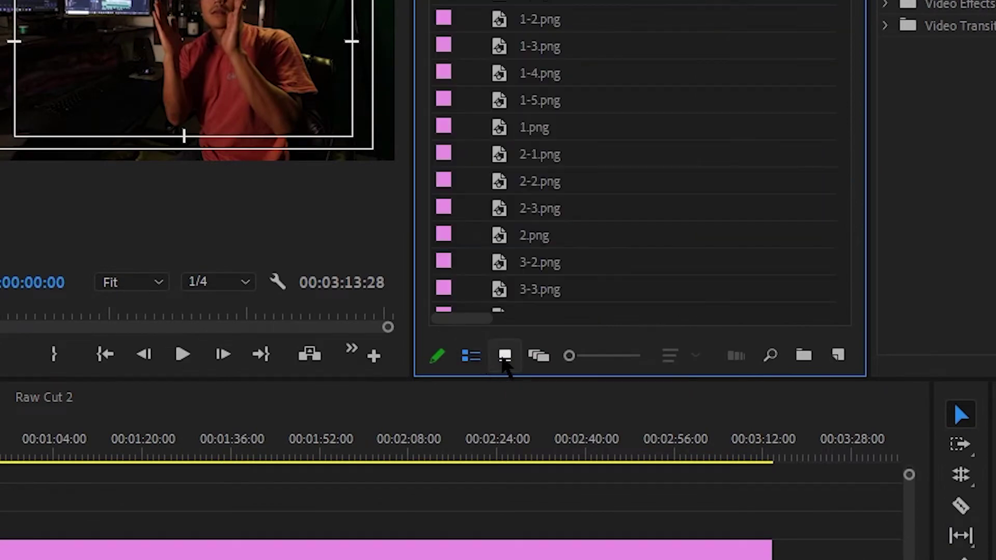
pyautogui.click(505, 357)
pyautogui.scroll(-20, 839, 37)
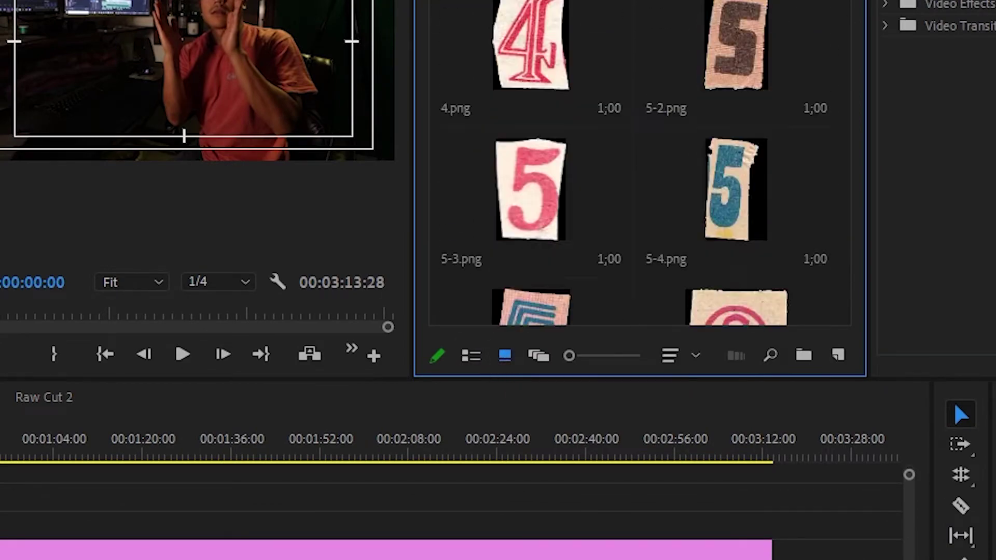
pyautogui.moveTo(839, 38); pyautogui.dragTo(838, 74)
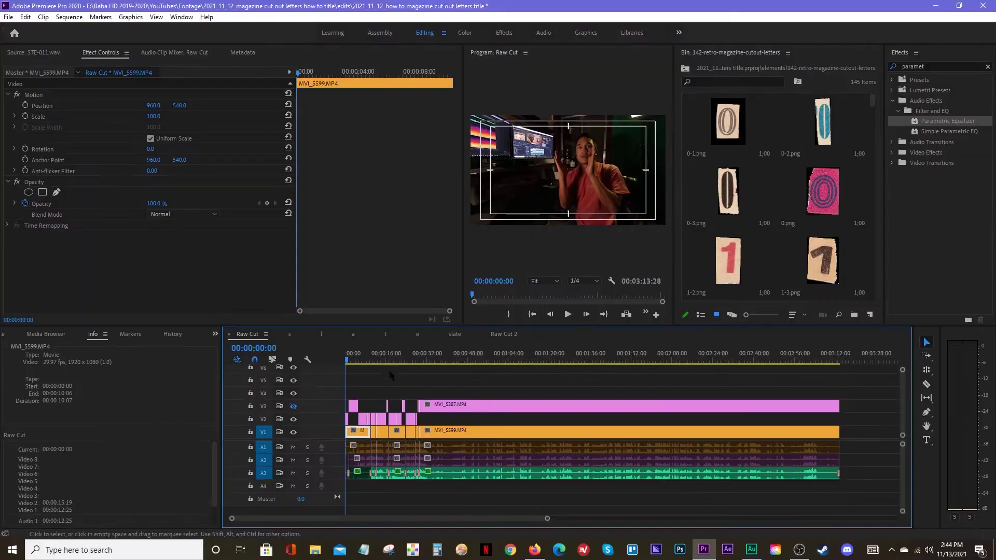
# Add S-2.png to track V4 at the start of Raw Cut and zoom into the timeline.
pyautogui.scroll(-10, 767, 186)
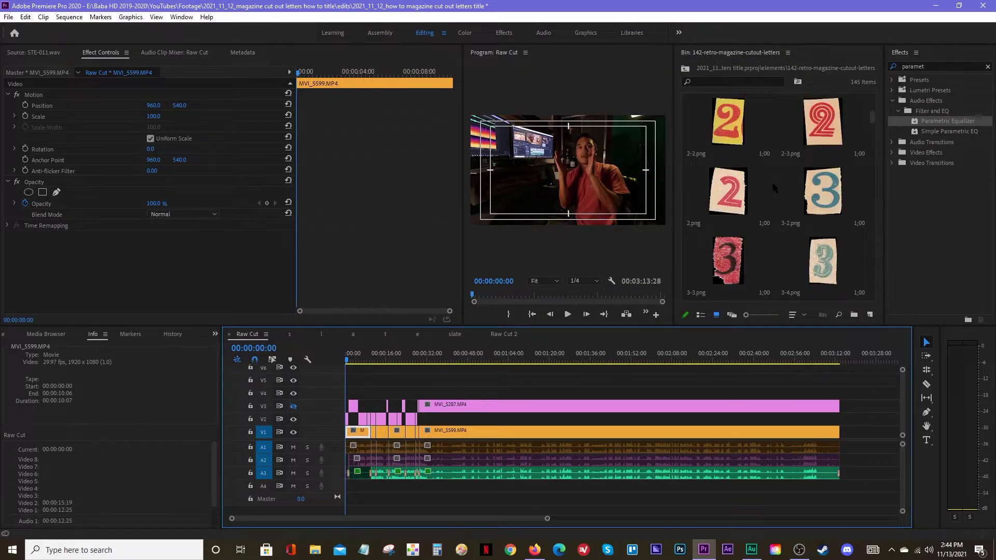
pyautogui.scroll(-15, 780, 182)
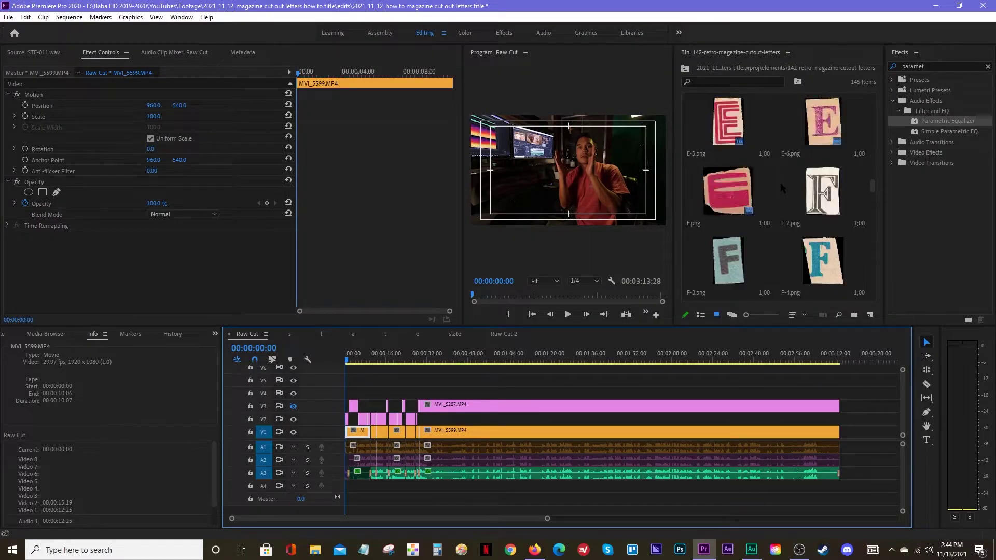
pyautogui.moveTo(741, 210); pyautogui.dragTo(568, 174)
pyautogui.moveTo(547, 518); pyautogui.dragTo(264, 518)
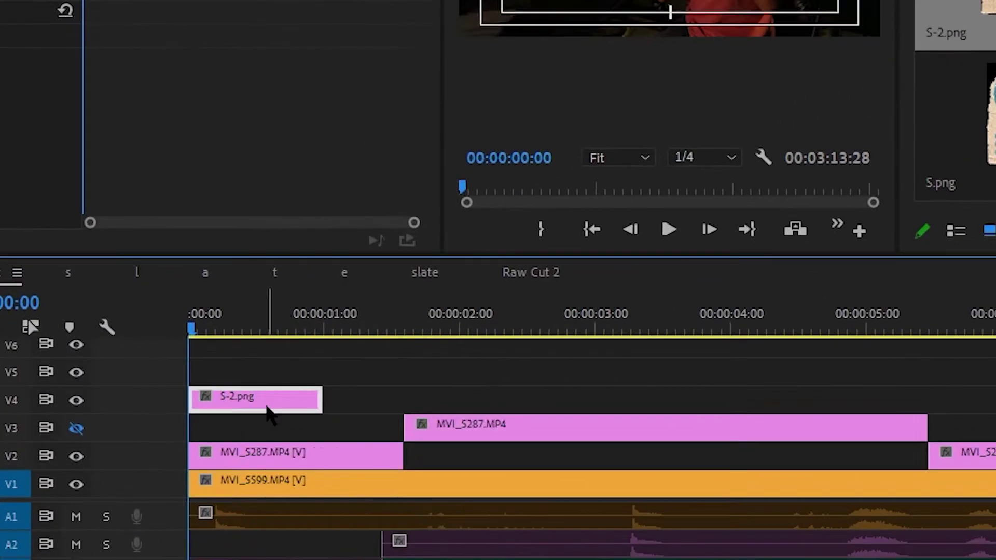
# Nest the S-2.png clip as sequence 'S', open it, and move the clip to V1.
pyautogui.rightClick(269, 412)
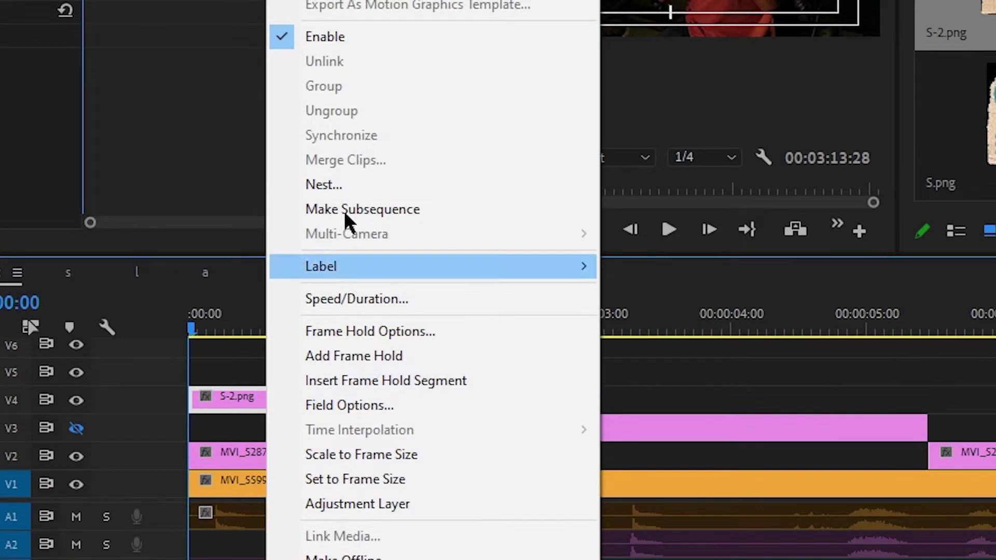
pyautogui.click(344, 182)
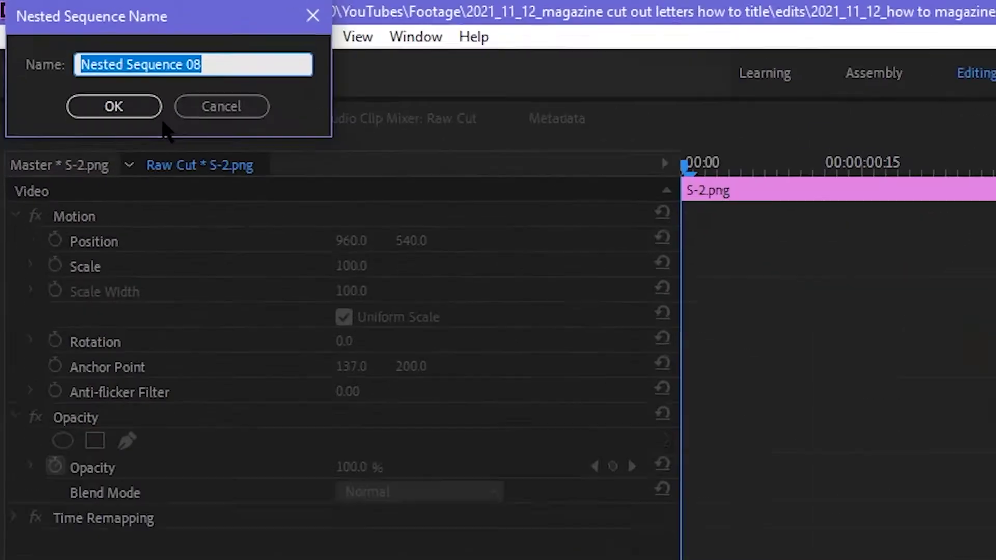
pyautogui.write('S')
pyautogui.press('Return')
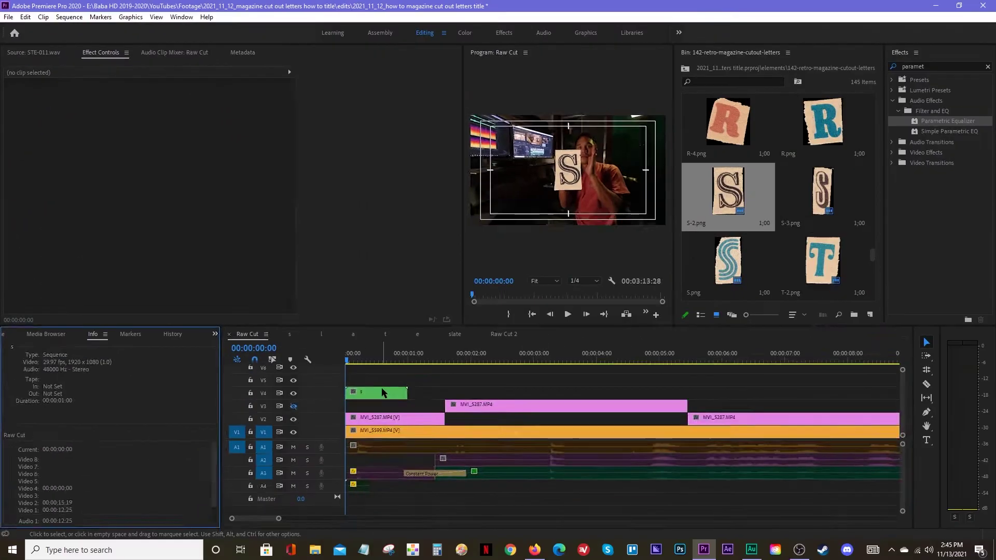
pyautogui.doubleClick(383, 412)
pyautogui.moveTo(365, 398); pyautogui.dragTo(400, 432)
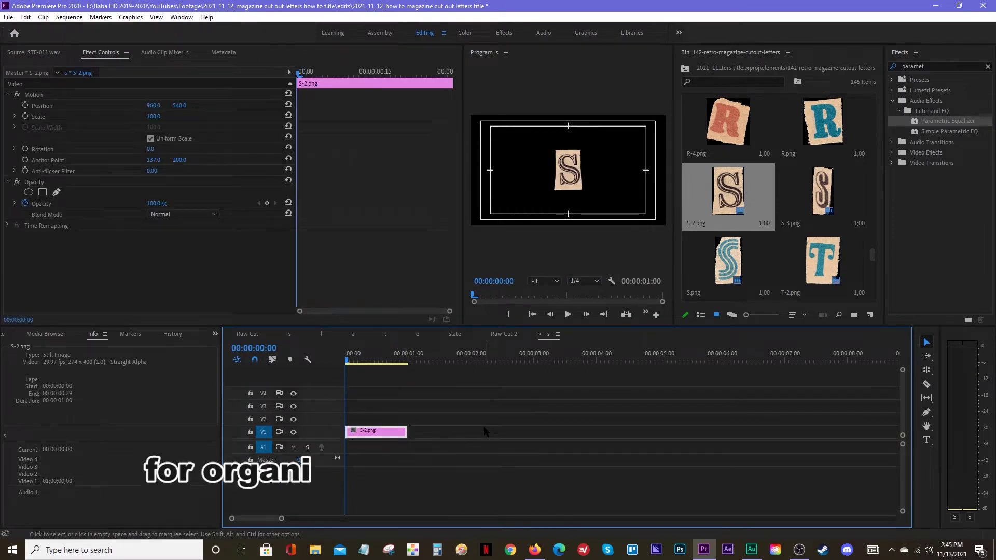
pyautogui.click(472, 432)
pyautogui.press('space')
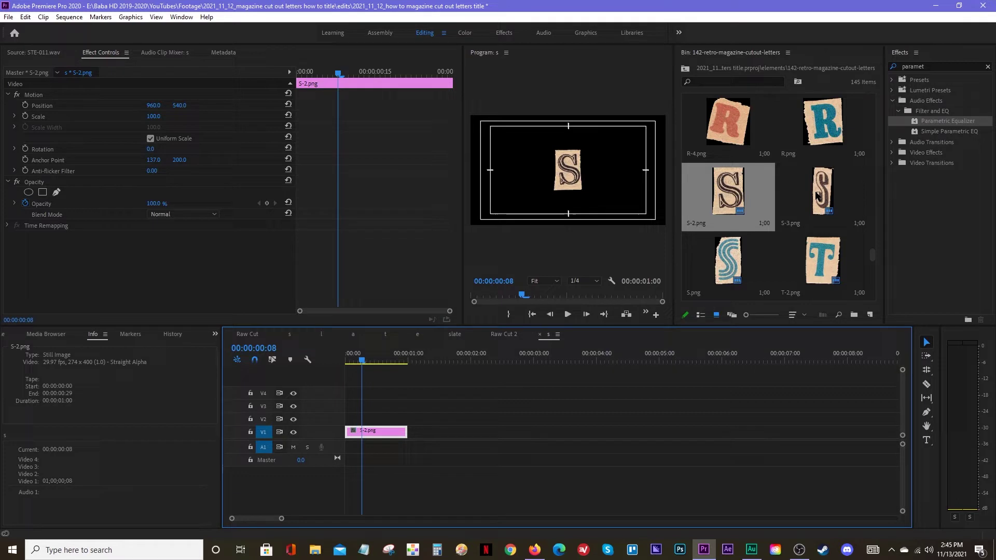
# Follow S-2 with S-3.png and S.png at frame 14, trimming S.png to end at frame 21.
pyautogui.moveTo(825, 198); pyautogui.dragTo(443, 397)
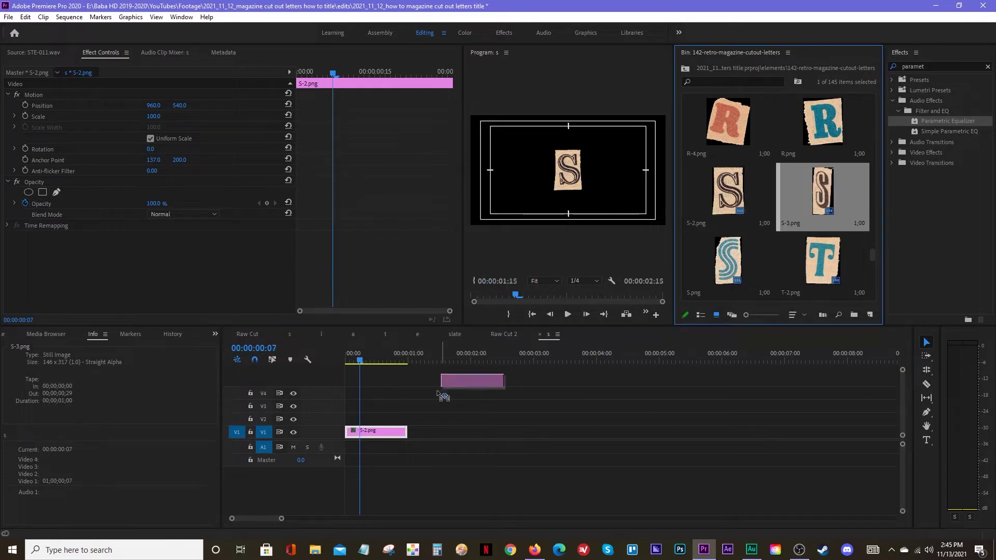
pyautogui.moveTo(363, 438); pyautogui.dragTo(364, 438)
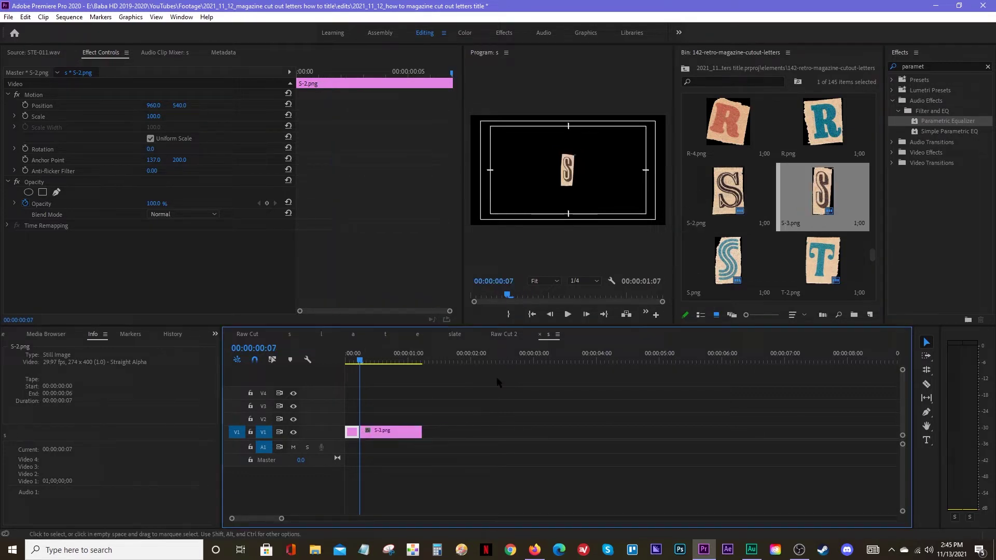
pyautogui.write('14')
pyautogui.press('Return')
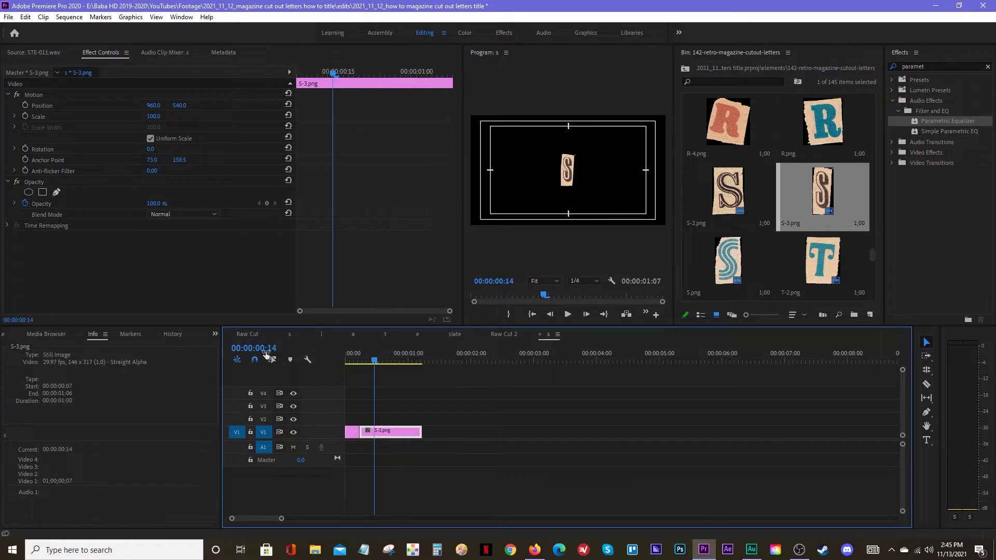
pyautogui.click(740, 267)
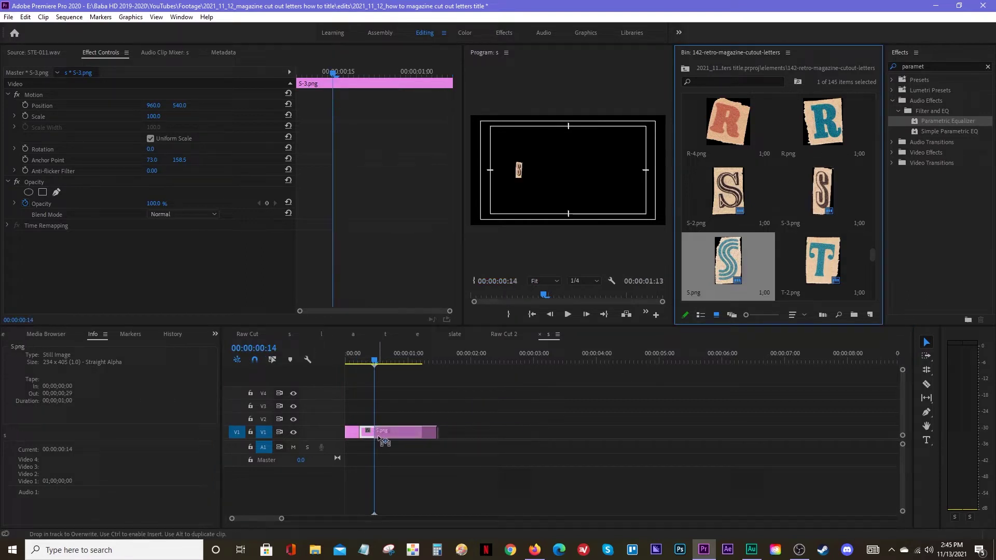
pyautogui.moveTo(385, 442); pyautogui.dragTo(382, 440)
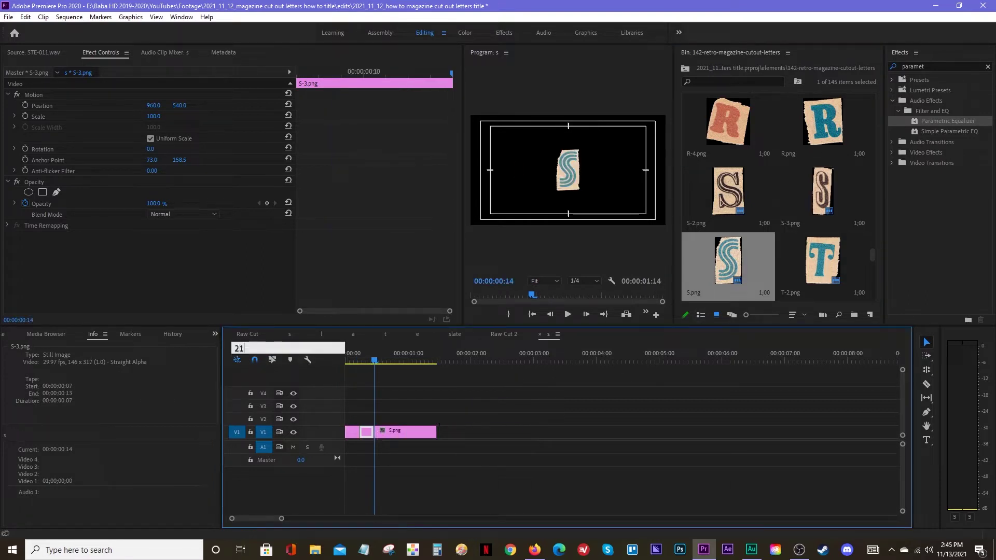
pyautogui.write('21')
pyautogui.press('Return')
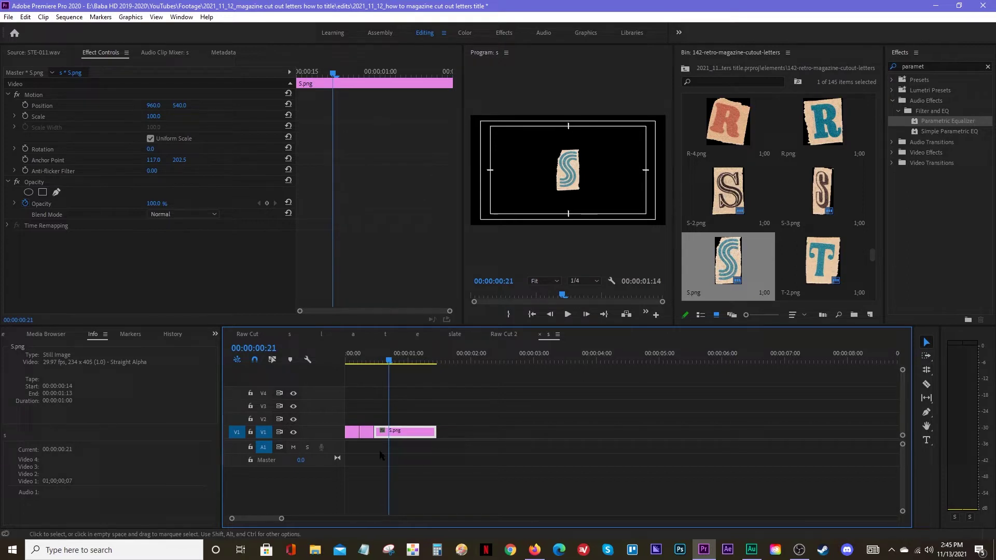
pyautogui.press('w')
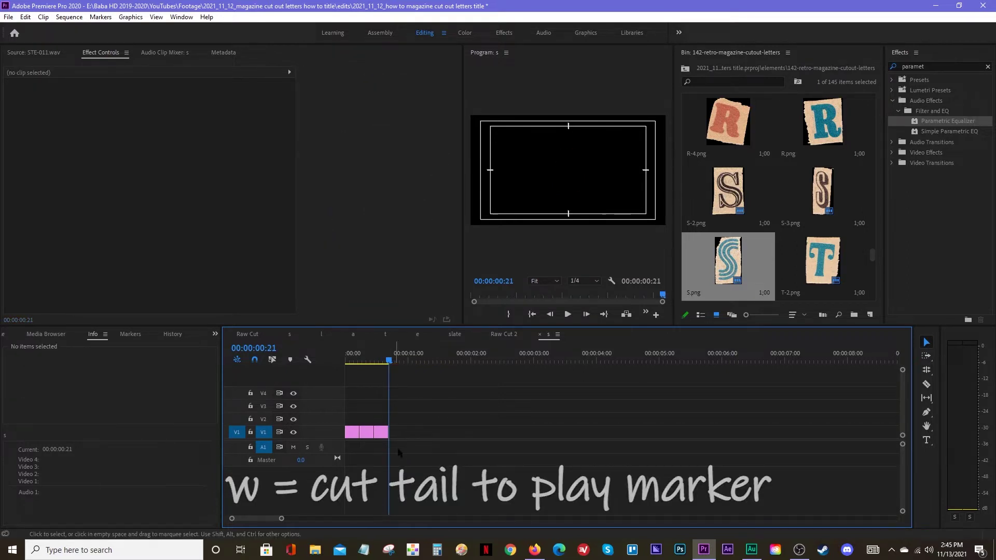
# Select the three S clips and paste the group repeatedly along V1 past 14 seconds.
pyautogui.moveTo(399, 452); pyautogui.dragTo(336, 406)
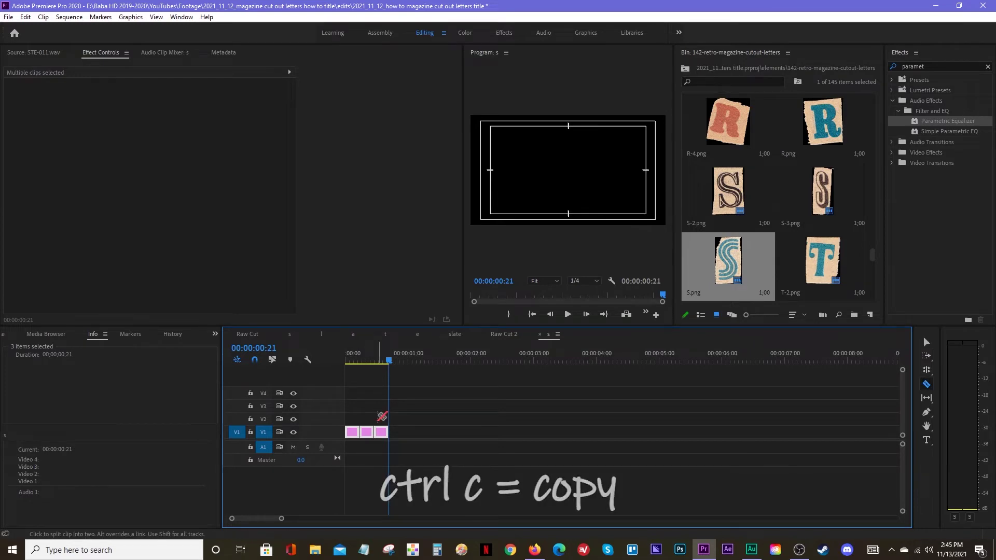
pyautogui.hotkey('ctrl', 'v')
pyautogui.hotkey('ctrl', 'v')
pyautogui.hotkey('ctrl', 'v')
pyautogui.hotkey('ctrl', 'v')
pyautogui.hotkey('ctrl', 'v')
pyautogui.hotkey('ctrl', 'v')
pyautogui.hotkey('ctrl', 'v')
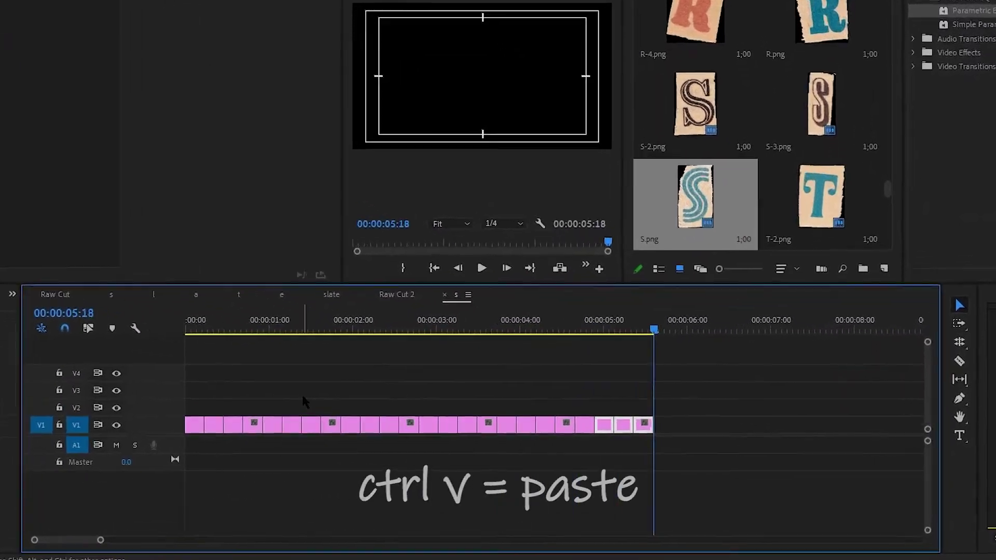
pyautogui.hotkey('ctrl', 'v')
pyautogui.hotkey('ctrl', 'v')
pyautogui.hotkey('ctrl', 'v')
pyautogui.hotkey('ctrl', 'v')
pyautogui.hotkey('ctrl', 'v')
pyautogui.hotkey('ctrl', 'v')
pyautogui.hotkey('ctrl', 'v')
pyautogui.hotkey('ctrl', 'v')
pyautogui.hotkey('ctrl', 'v')
pyautogui.hotkey('ctrl', 'v')
pyautogui.hotkey('ctrl', 'v')
pyautogui.hotkey('ctrl', 'v')
pyautogui.hotkey('ctrl', 'v')
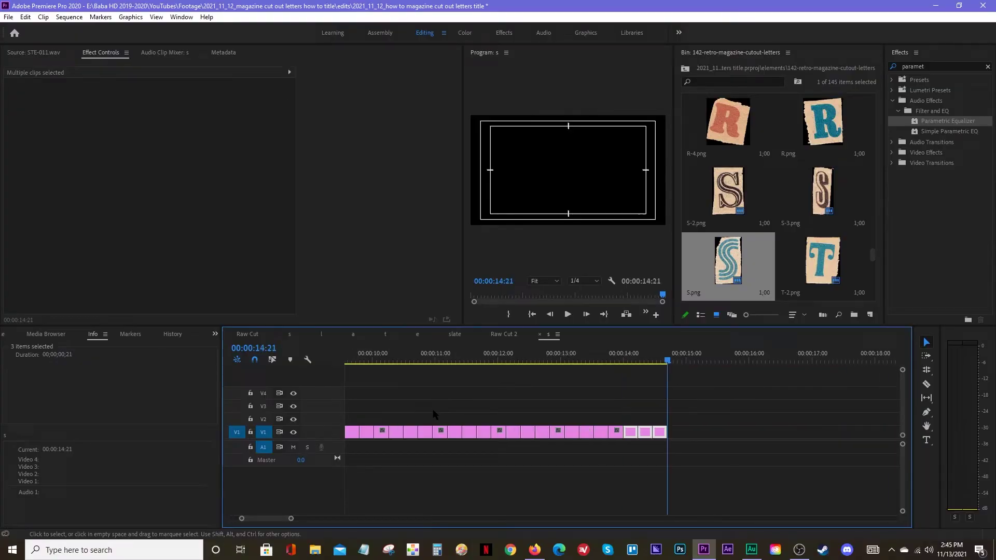
pyautogui.hotkey('ctrl', 'v')
pyautogui.hotkey('ctrl', 'v')
pyautogui.hotkey('ctrl', 'v')
# In Raw Cut, extend the green s nest on V4 to about 4 seconds and preview it.
pyautogui.click(259, 334)
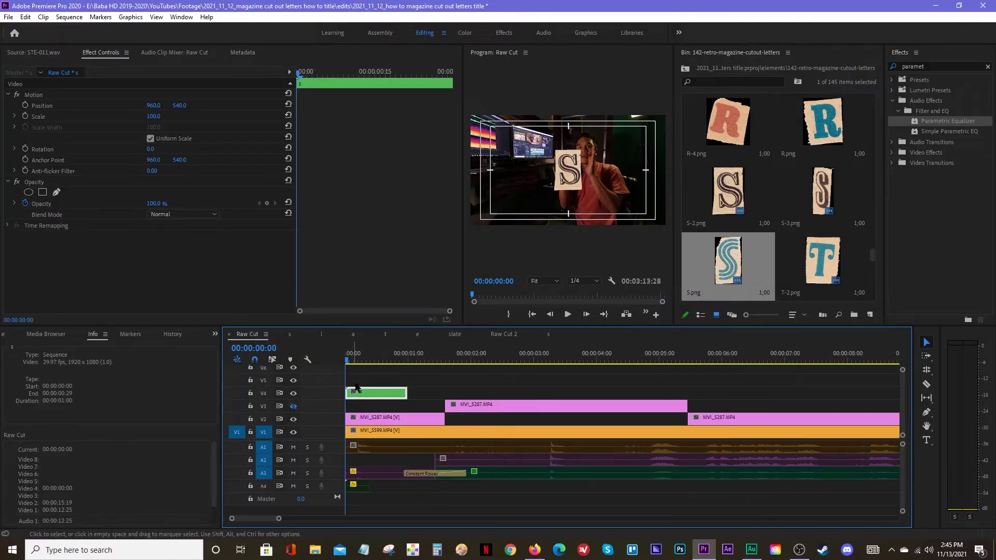
pyautogui.moveTo(525, 395); pyautogui.dragTo(583, 395)
pyautogui.press('space')
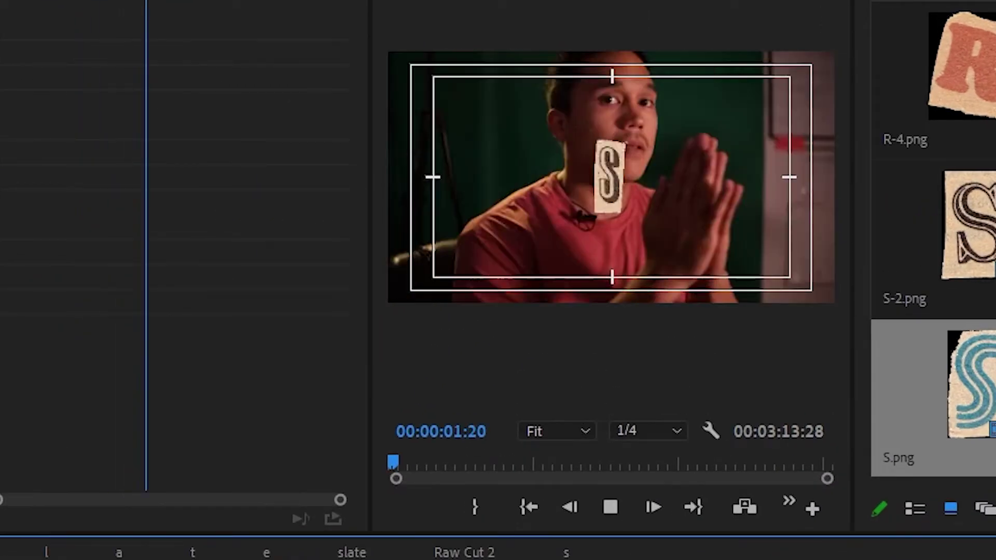
pyautogui.press('space')
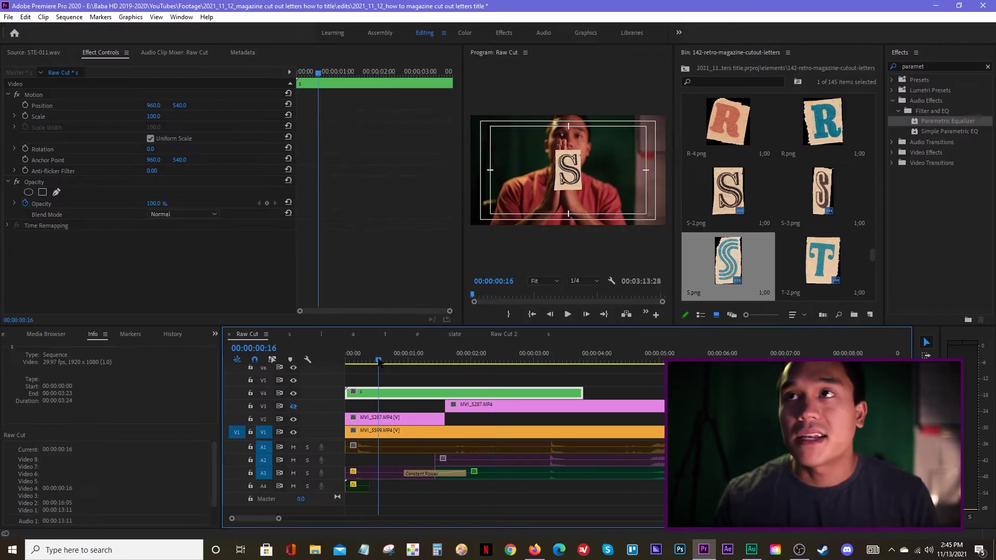
pyautogui.press('Home')
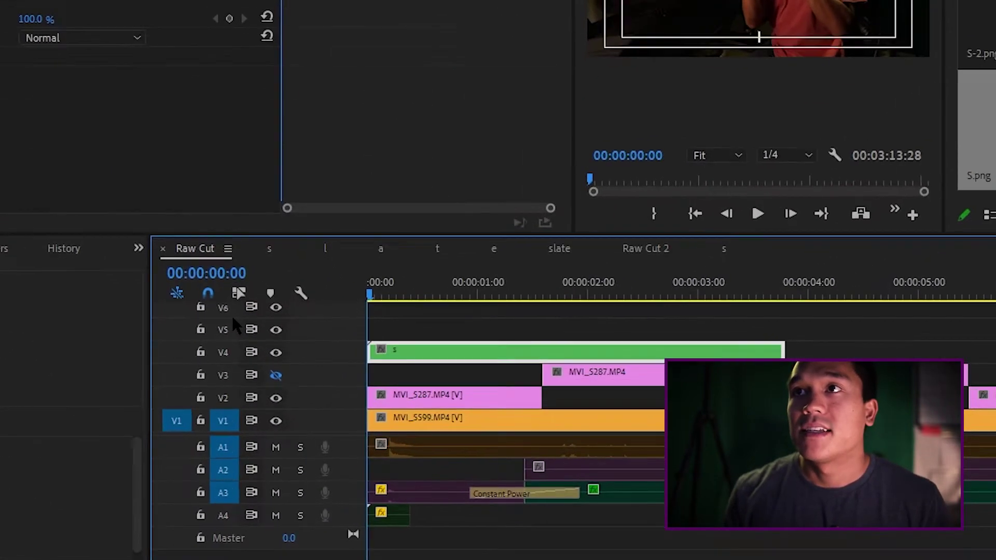
# Place the L-2.png letter on V5 above the S nest in Raw Cut.
pyautogui.press('space')
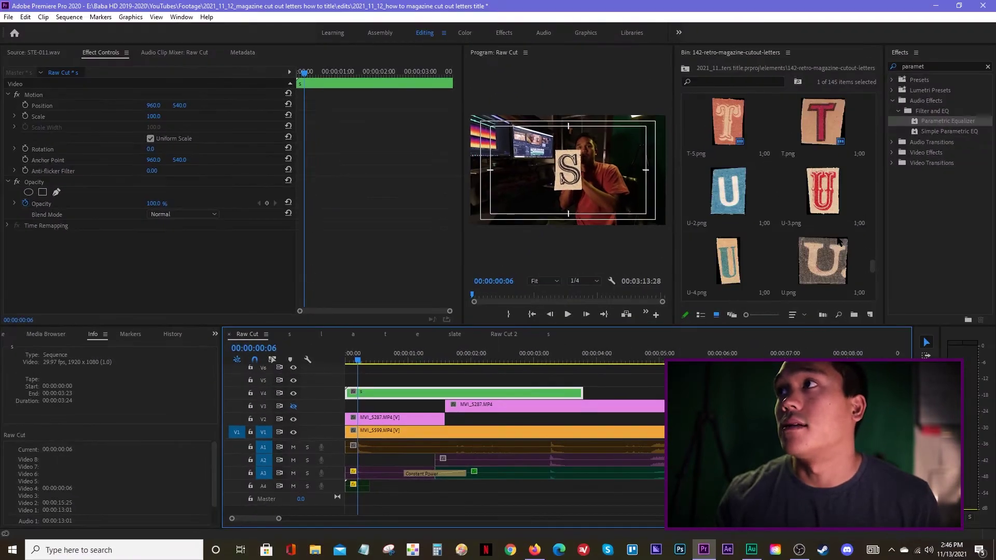
pyautogui.scroll(-5, 839, 242)
pyautogui.scroll(10, 839, 242)
pyautogui.scroll(3, 837, 242)
pyautogui.scroll(1, 847, 206)
pyautogui.moveTo(715, 185); pyautogui.dragTo(376, 382)
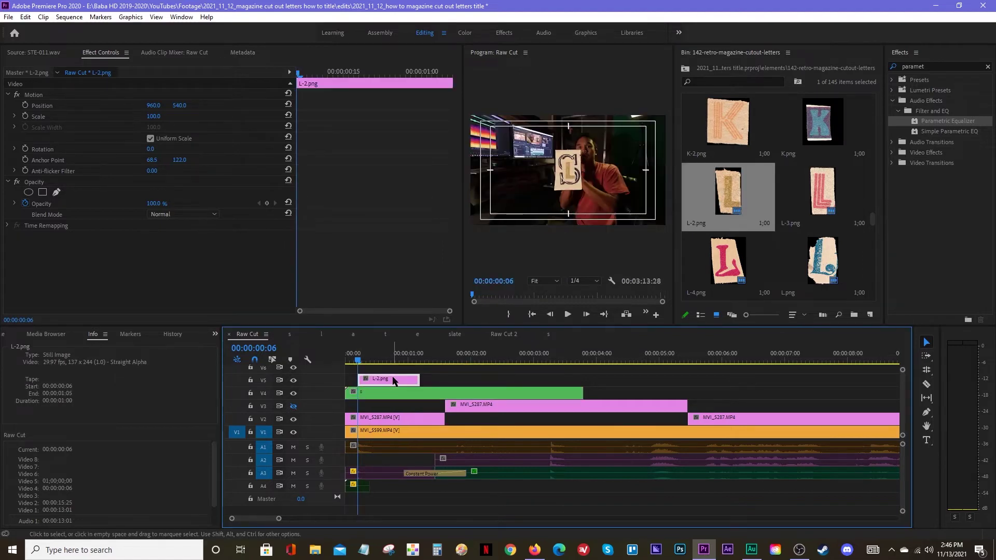
# Nest L-2.png as sequence 'l', open it, and move L-2 down to V1.
pyautogui.rightClick(393, 381)
pyautogui.click(420, 294)
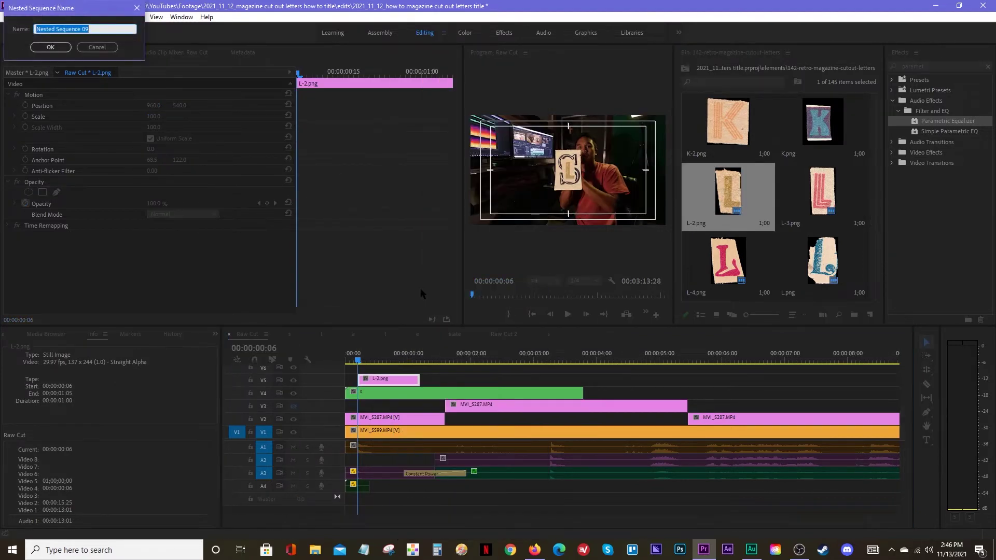
pyautogui.write('l')
pyautogui.press('Return')
pyautogui.doubleClick(409, 379)
pyautogui.moveTo(352, 374); pyautogui.dragTo(361, 426)
pyautogui.click(275, 349)
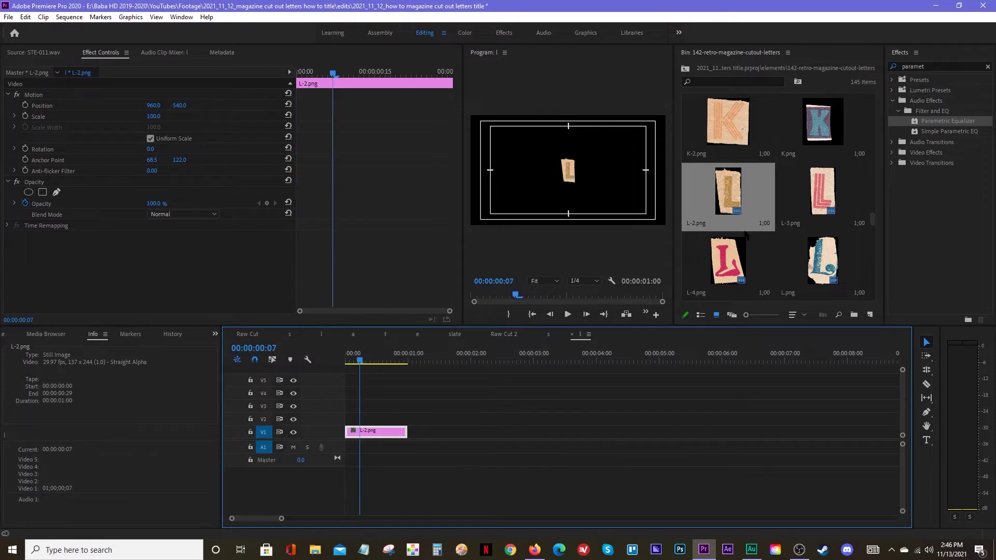
# Add L-3.png after L-2 on V1, then L-4.png at frame 14.
pyautogui.click(814, 209)
pyautogui.moveTo(362, 434); pyautogui.dragTo(376, 434)
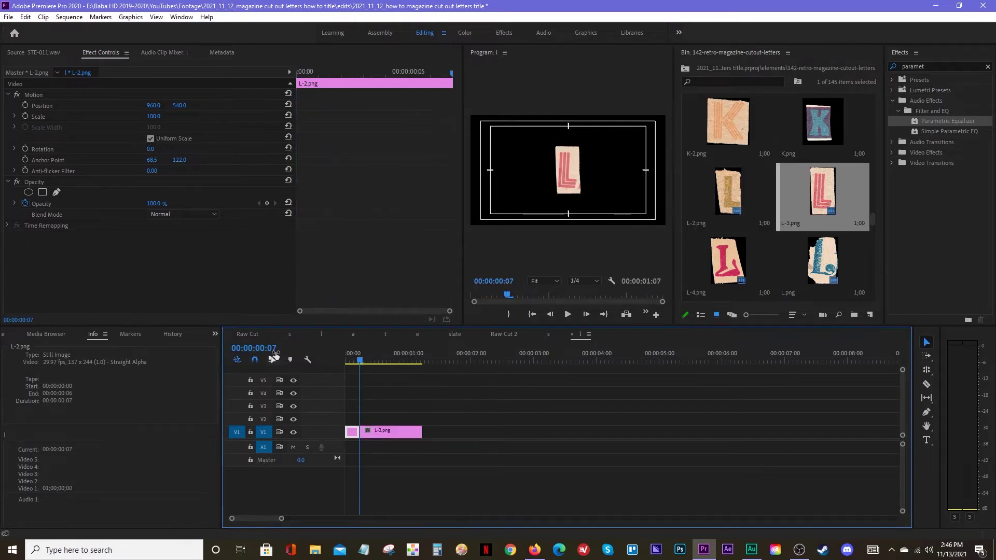
pyautogui.write('14')
pyautogui.press('Return')
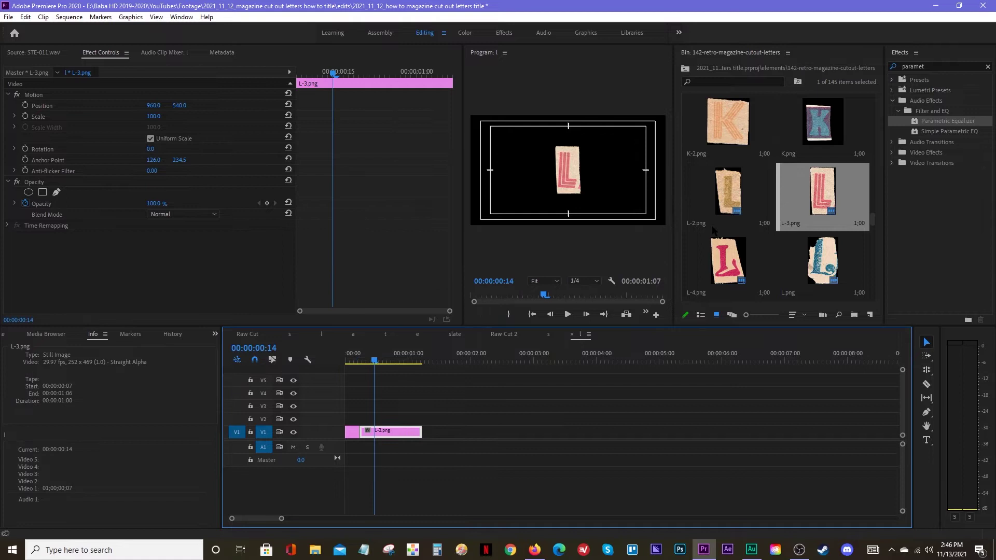
pyautogui.moveTo(731, 262); pyautogui.dragTo(627, 303)
pyautogui.moveTo(377, 440); pyautogui.dragTo(376, 433)
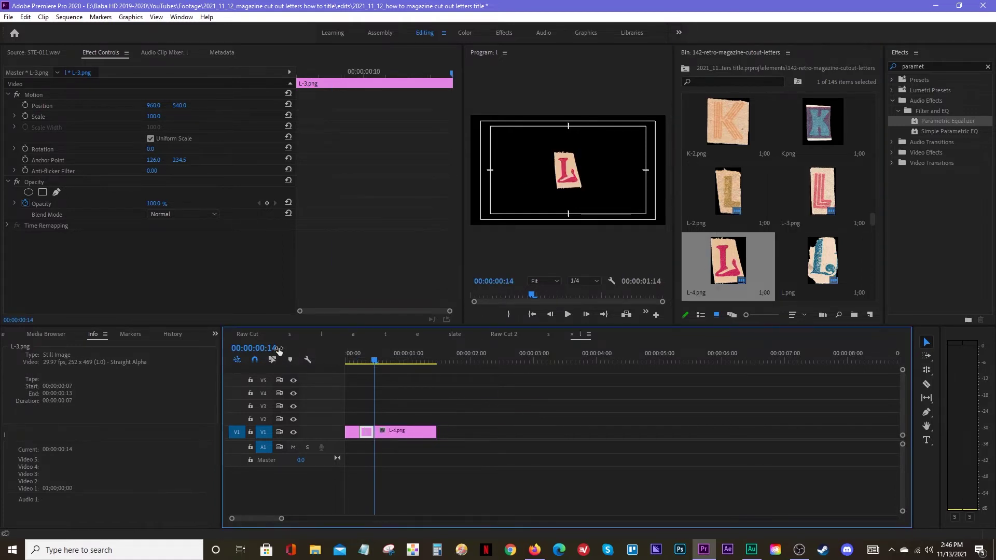
# Add L.png at frame 21 on V1 and trim its end to the playhead.
pyautogui.write('21')
pyautogui.press('Return')
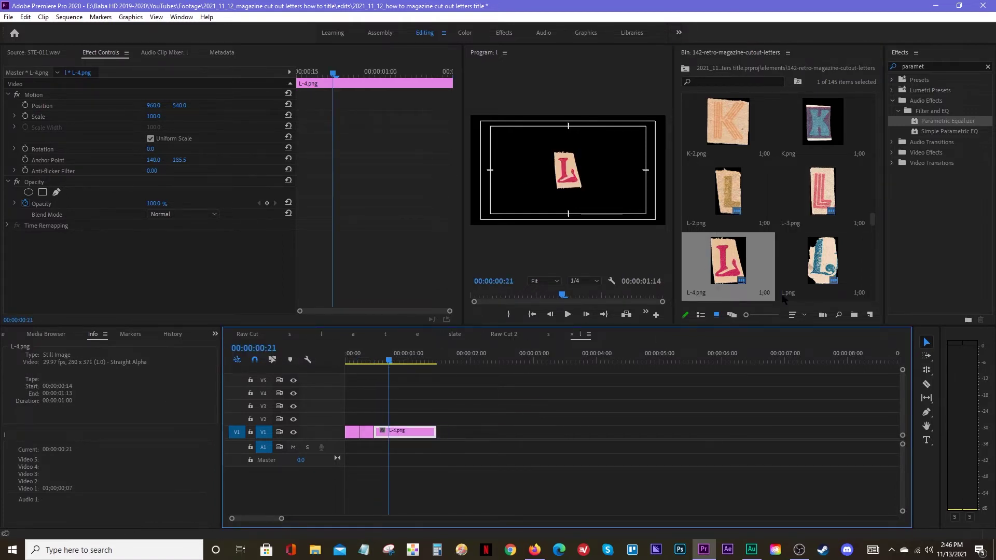
pyautogui.moveTo(783, 299); pyautogui.dragTo(563, 407)
pyautogui.moveTo(397, 442); pyautogui.dragTo(398, 439)
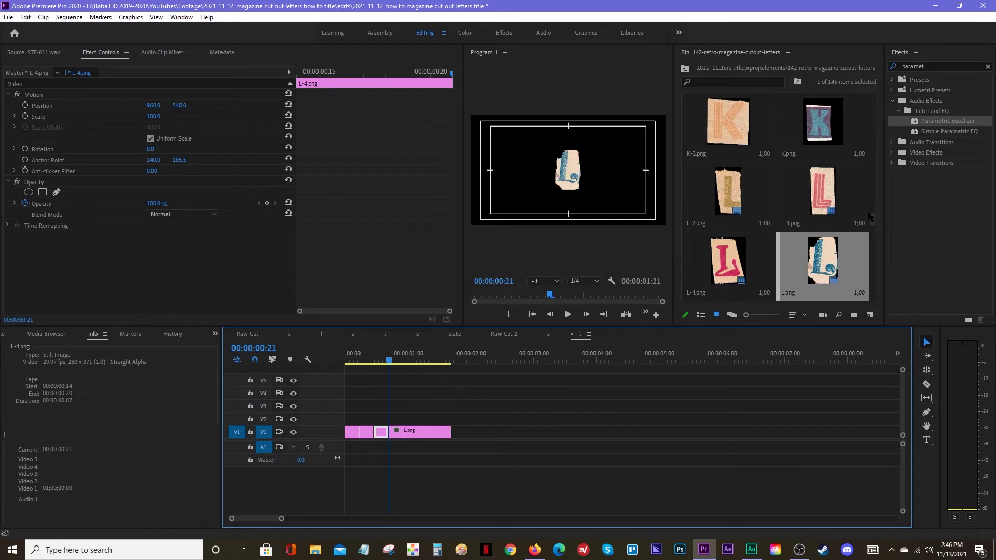
pyautogui.moveTo(873, 223); pyautogui.dragTo(875, 228)
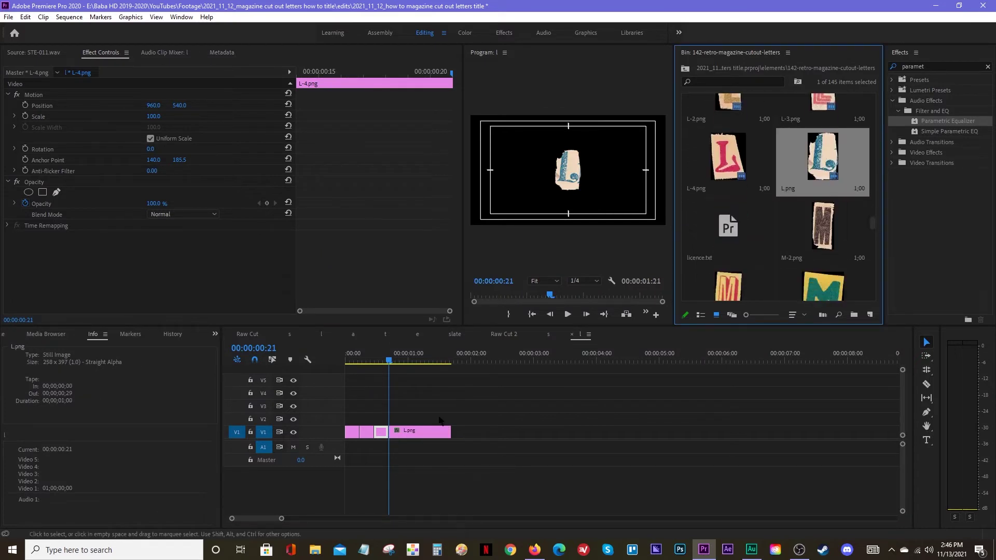
pyautogui.click(423, 433)
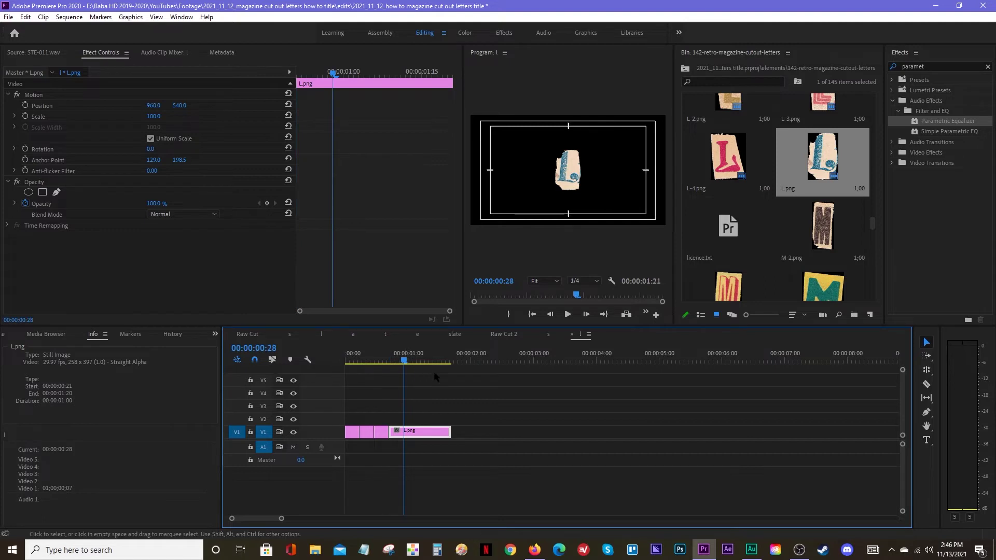
pyautogui.press('w')
# Select the four L clips and paste copies of the group along V1.
pyautogui.moveTo(421, 439); pyautogui.dragTo(330, 410)
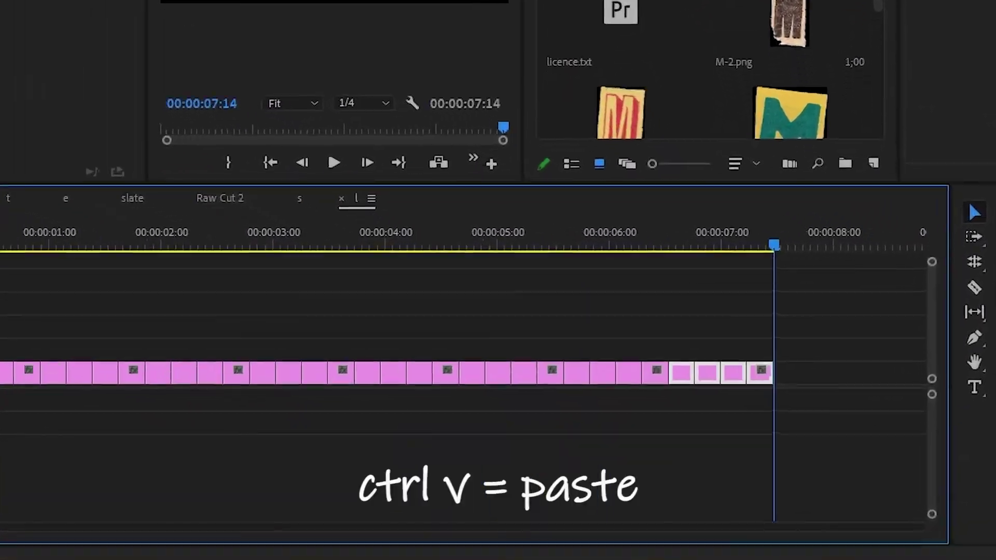
pyautogui.hotkey('ctrl', 'v')
pyautogui.hotkey('ctrl', 'v')
pyautogui.hotkey('ctrl', 'v')
pyautogui.hotkey('ctrl', 'v')
pyautogui.hotkey('ctrl', 'v')
pyautogui.hotkey('ctrl', 'v')
pyautogui.hotkey('ctrl', 'v')
pyautogui.hotkey('ctrl', 'v')
pyautogui.hotkey('ctrl', 'v')
pyautogui.hotkey('ctrl', 'v')
pyautogui.hotkey('ctrl', 'v')
pyautogui.hotkey('ctrl', 'v')
pyautogui.hotkey('ctrl', 'v')
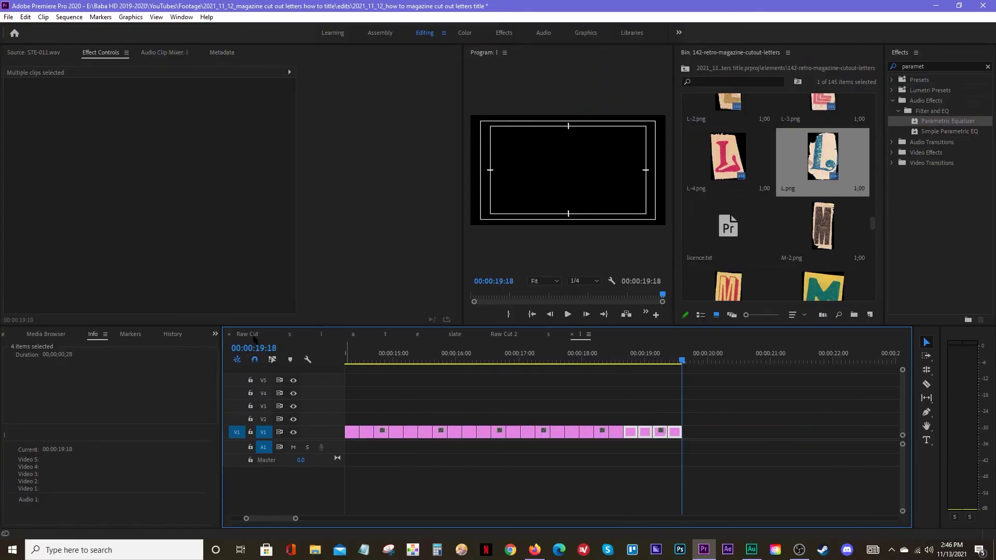
pyautogui.click(249, 335)
# Lengthen the l nest clip on V5 in Raw Cut.
pyautogui.moveTo(417, 380); pyautogui.dragTo(566, 380)
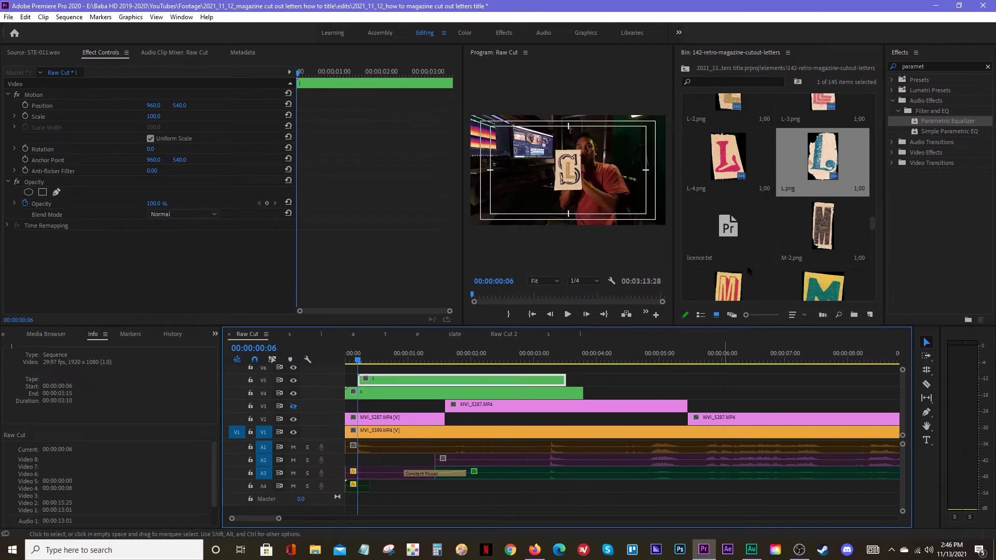
pyautogui.click(825, 233)
pyautogui.scroll(5, 825, 249)
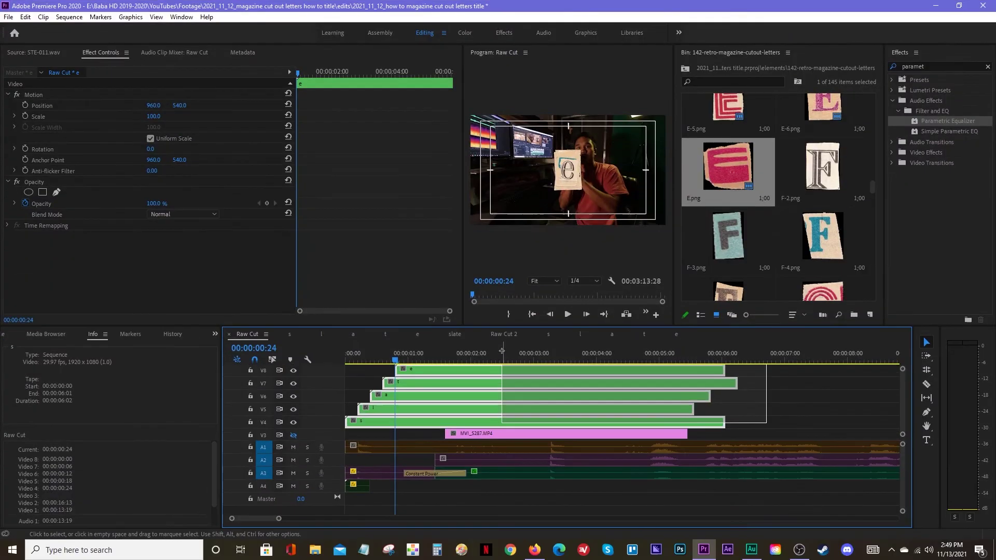
# Nest the five letter nests on V4–V8 into a sequence named 'slate' and open it.
pyautogui.moveTo(501, 351); pyautogui.dragTo(500, 357)
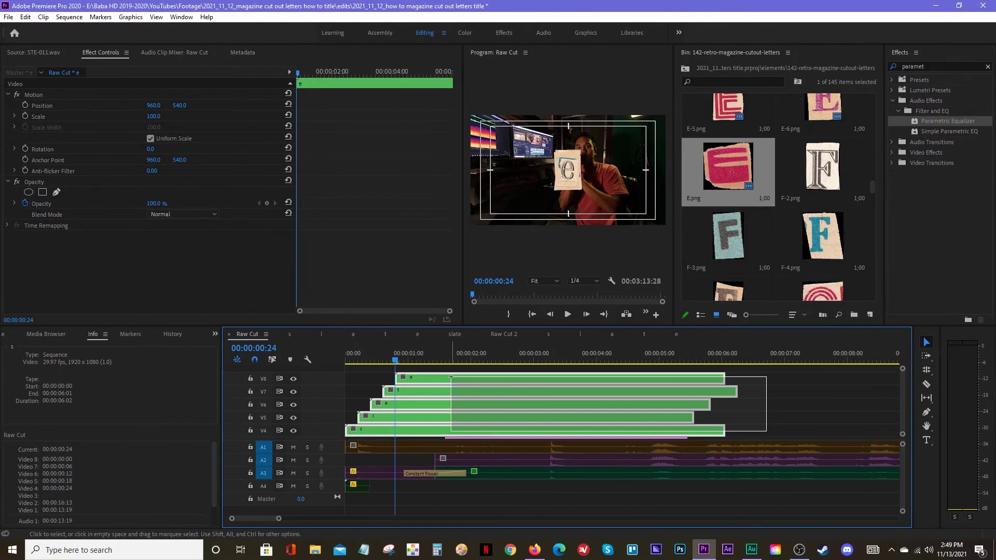
pyautogui.rightClick(447, 369)
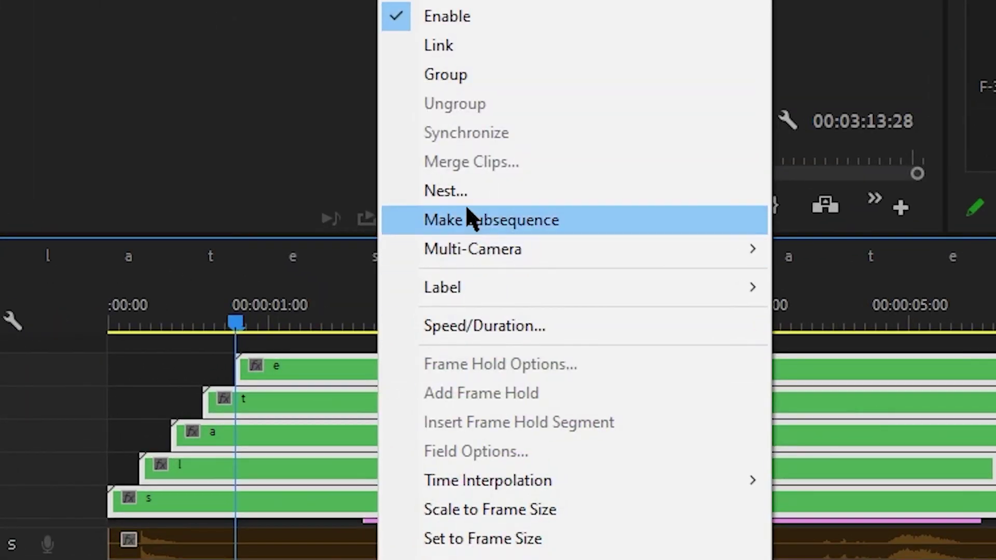
pyautogui.click(466, 199)
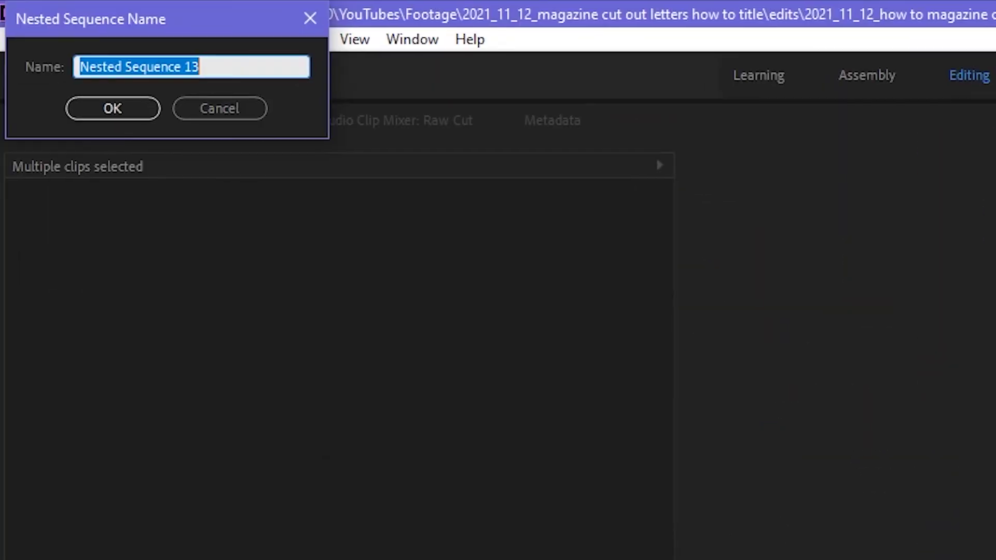
pyautogui.write('slate')
pyautogui.press('Return')
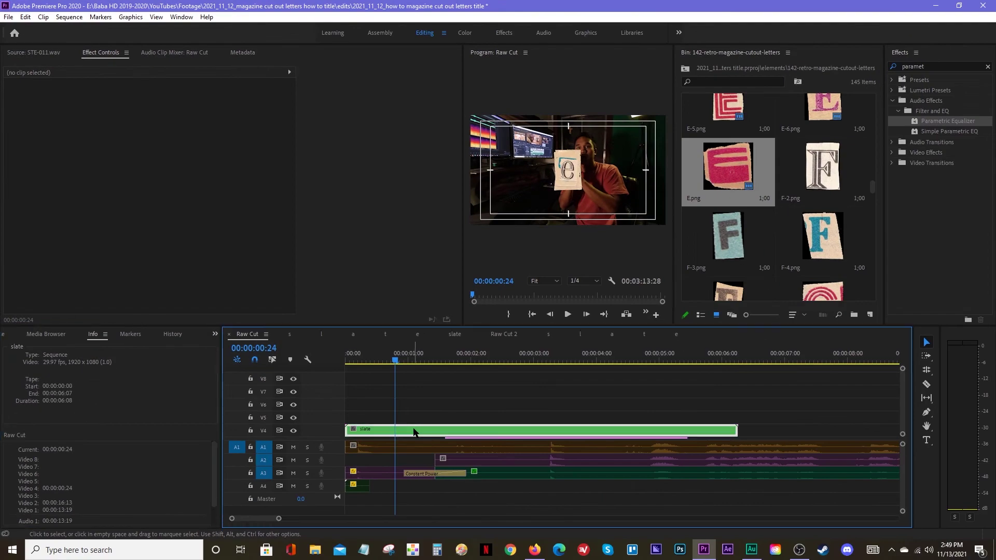
pyautogui.doubleClick(414, 432)
pyautogui.moveTo(611, 422); pyautogui.dragTo(449, 366)
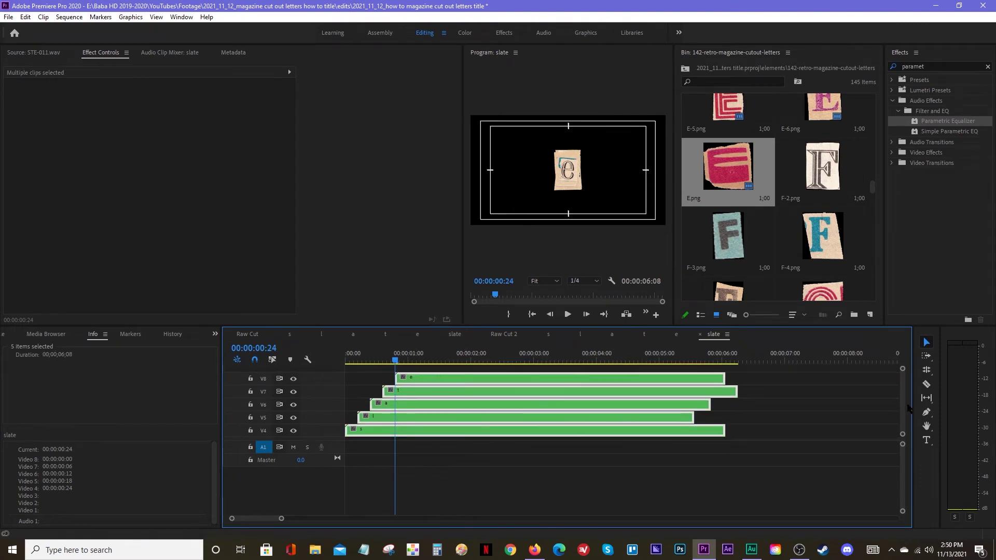
# Move the letter nests down to V1–V5 and set the s clip's Position to 491, 540.
pyautogui.scroll(-3, 900, 414)
pyautogui.moveTo(471, 390); pyautogui.dragTo(434, 433)
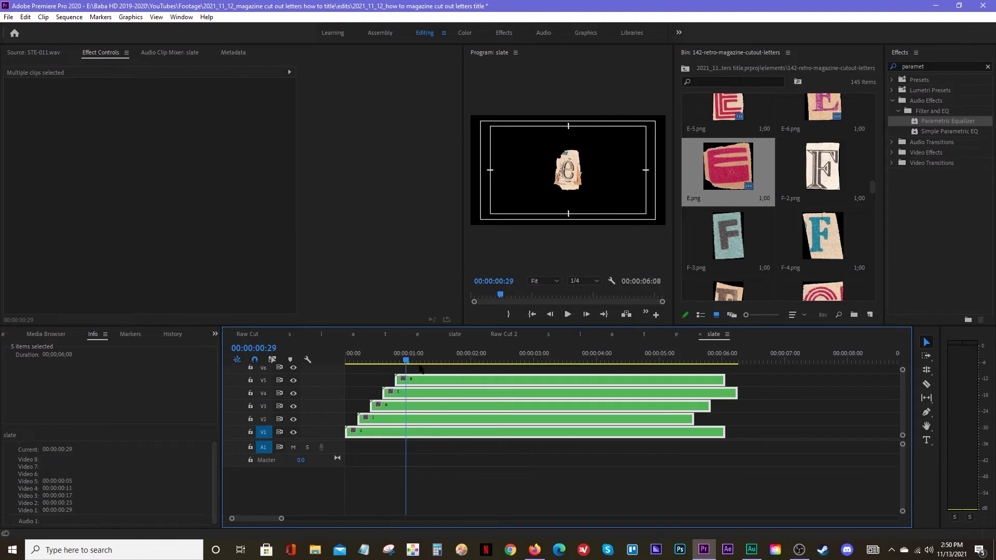
pyautogui.click(814, 412)
pyautogui.click(388, 433)
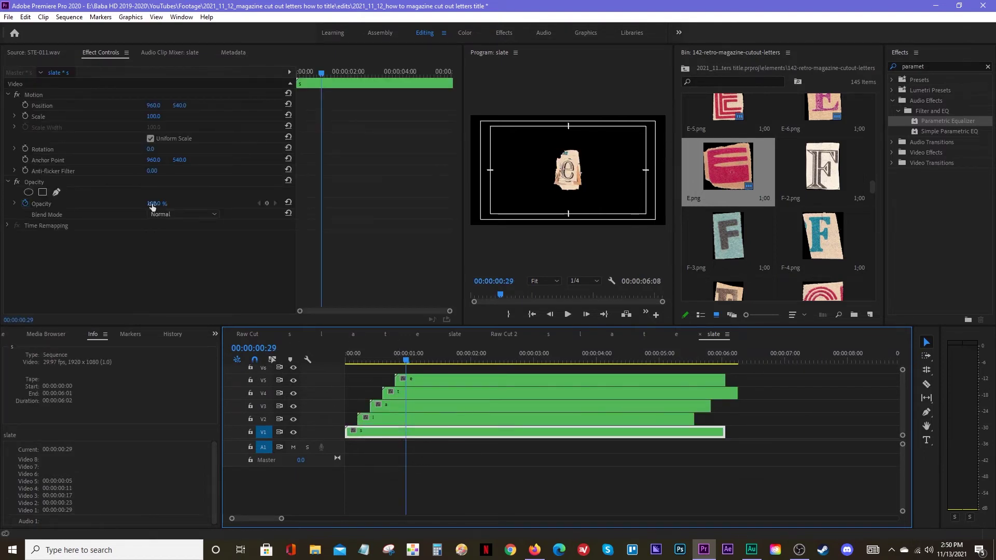
pyautogui.click(145, 111)
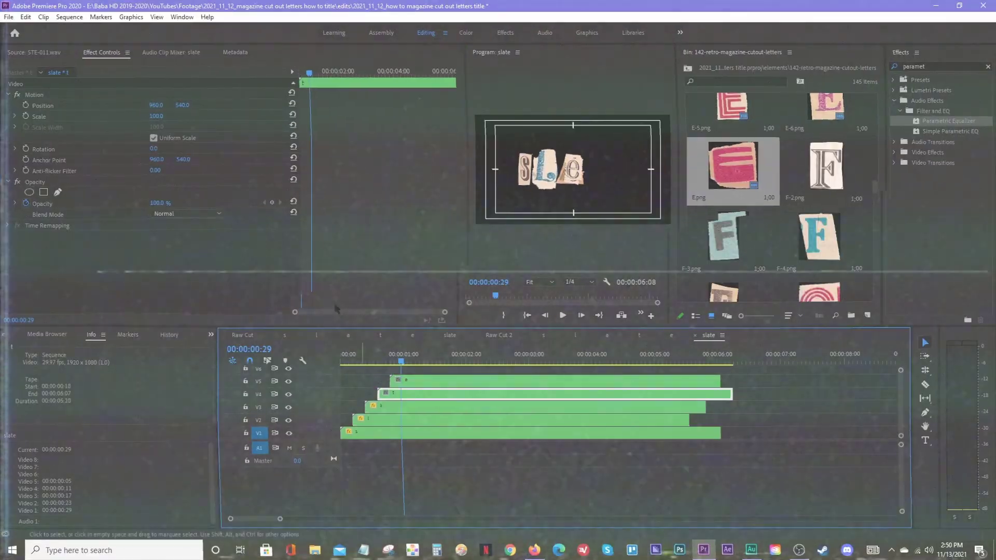
pyautogui.click(419, 358)
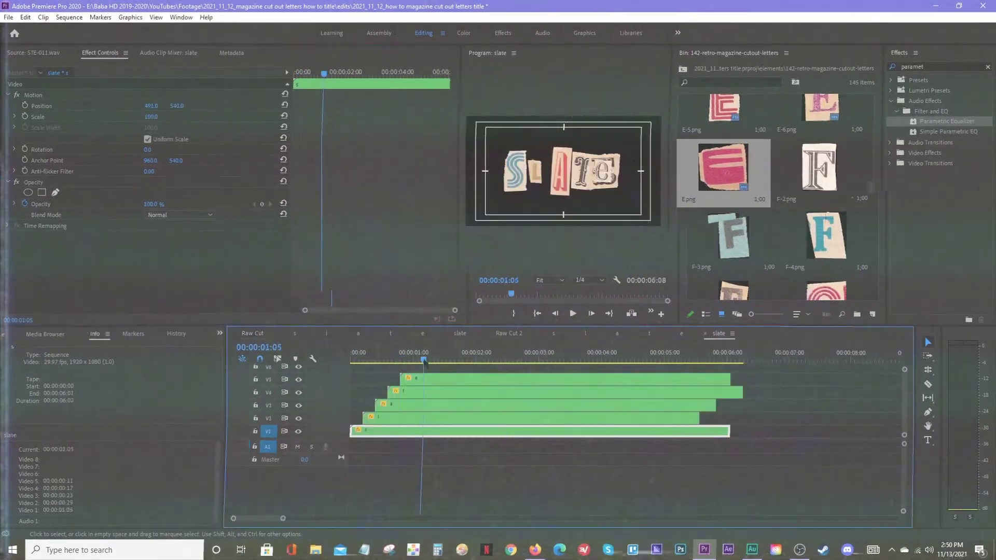